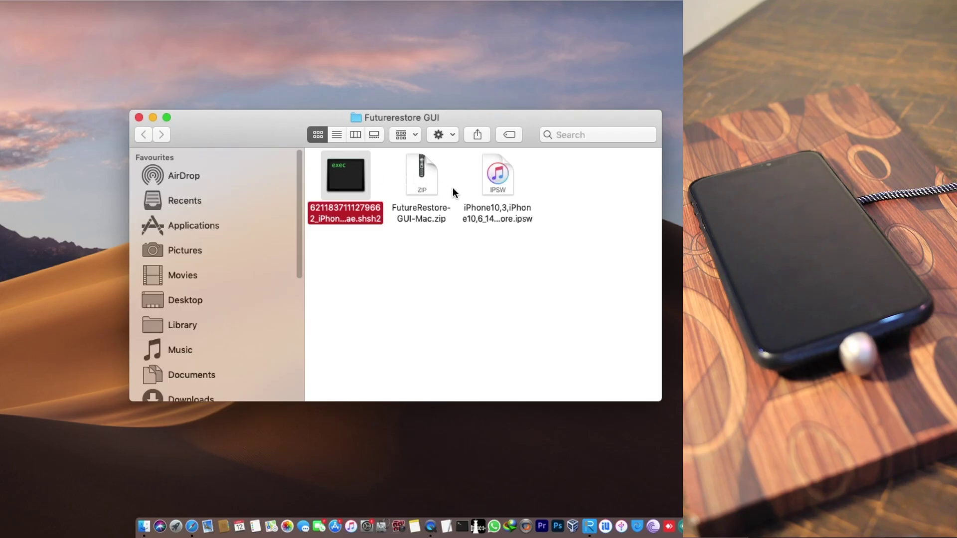
Step: Unpack the FutureRestore-GUI-Mac.zip archive in Finder
left_click(420, 174)
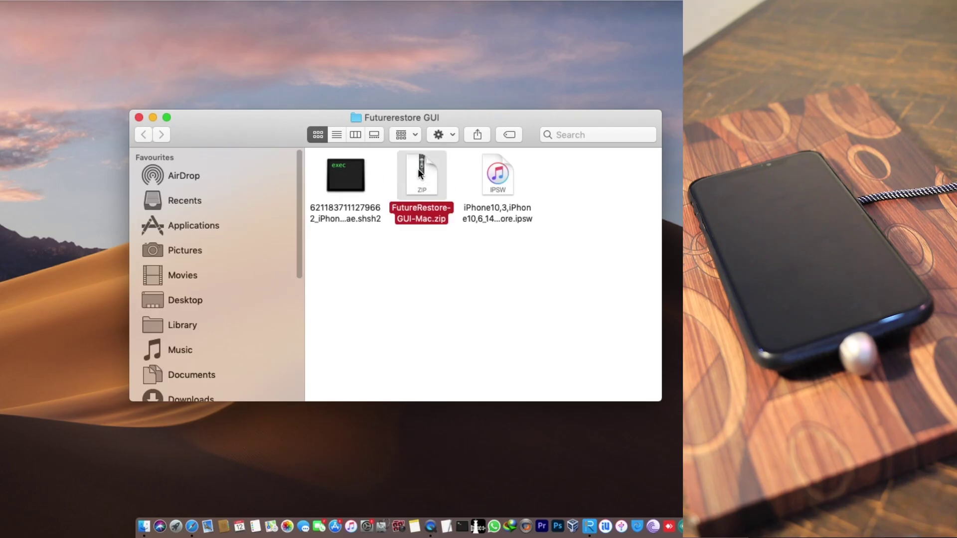
left_click(506, 174)
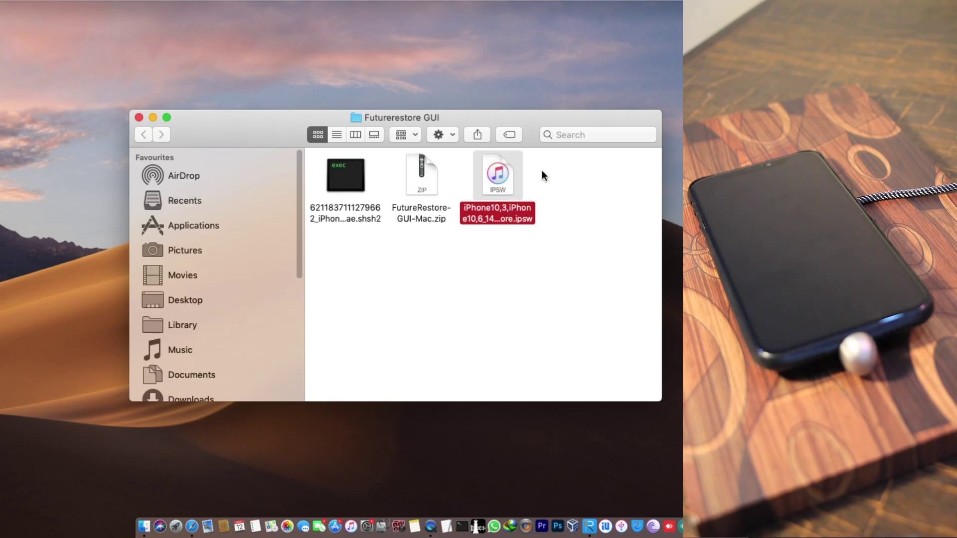
left_click(424, 173)
double_click(424, 173)
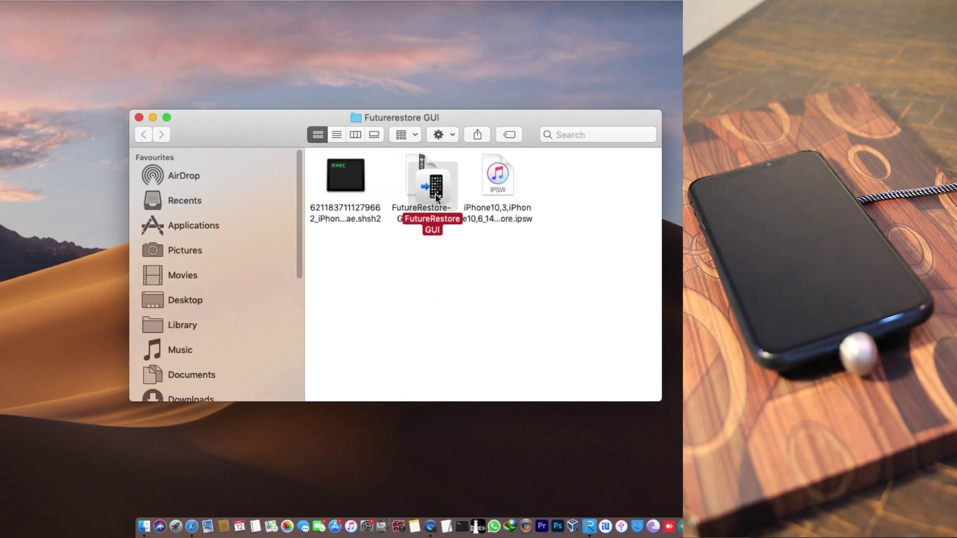
Step: Move the extracted app aside and launch FutureRestore GUI, accepting the downloaded-app warning
left_click_drag(427, 181, 363, 273)
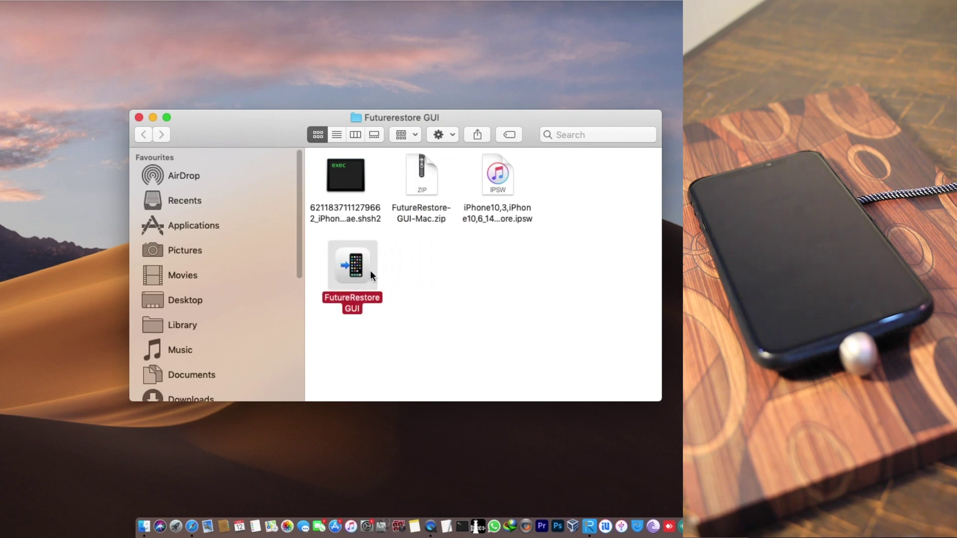
double_click(363, 273)
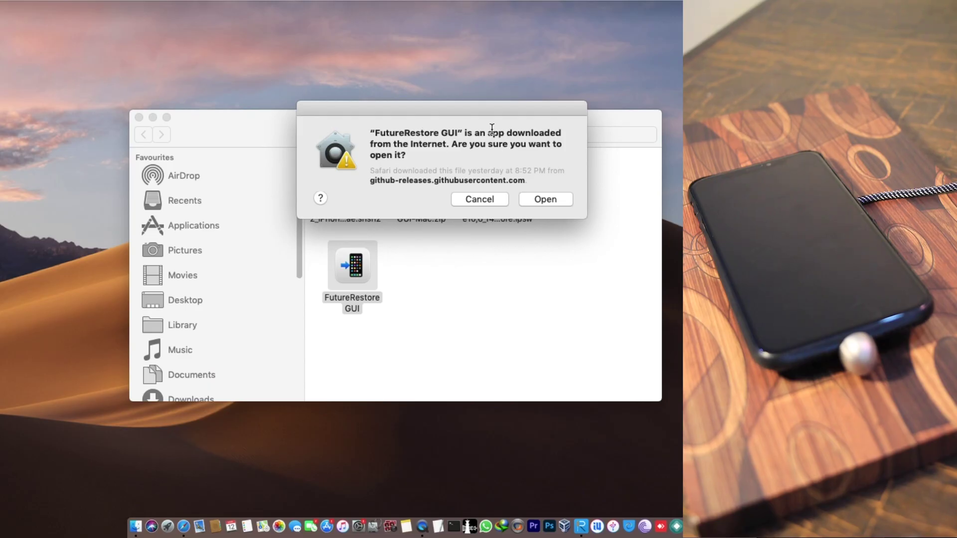
left_click(539, 199)
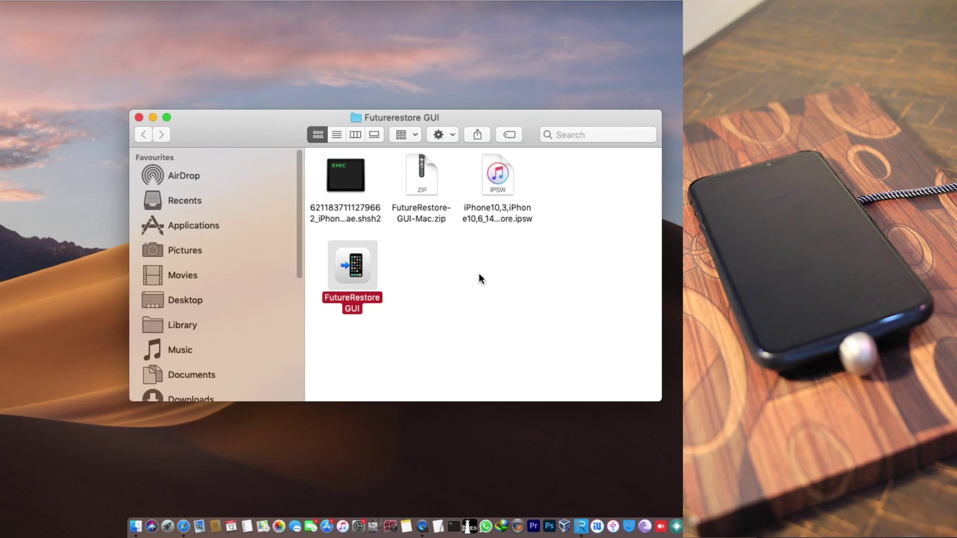
right_click(359, 527)
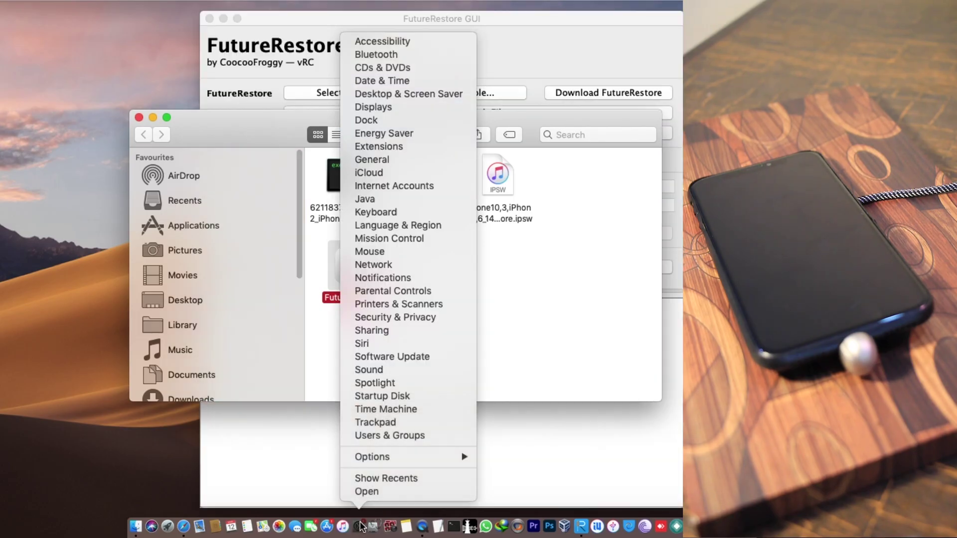
left_click(402, 320)
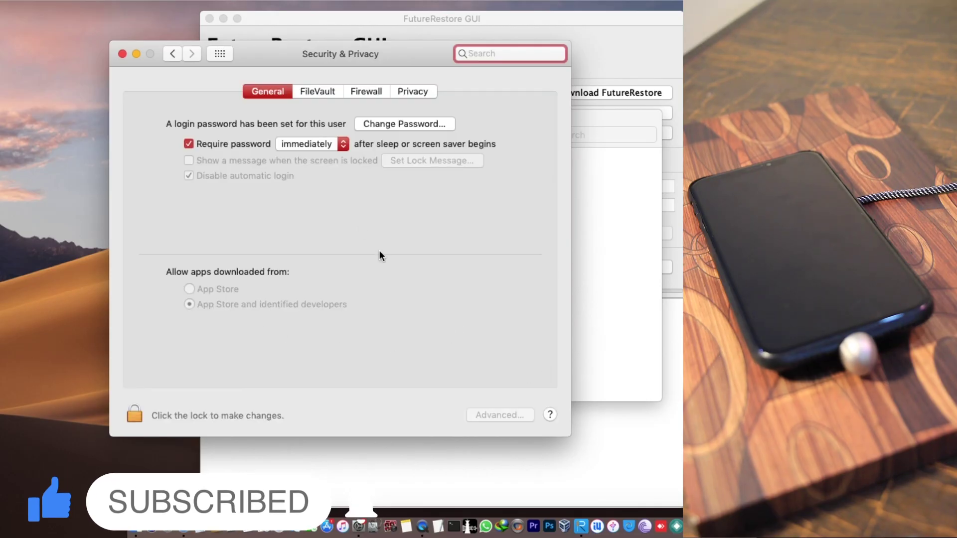
left_click(121, 54)
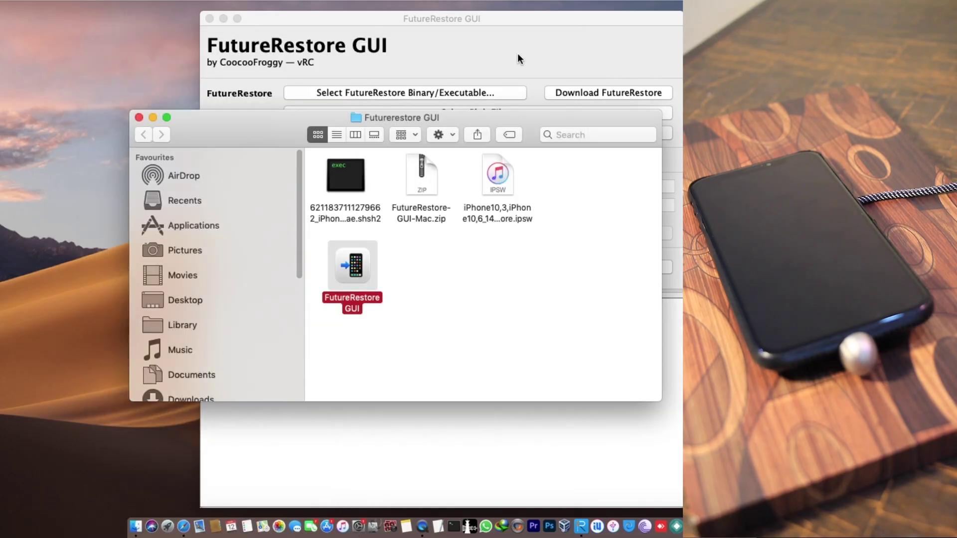
Step: Bring the FutureRestore GUI window forward, then launch ReiBoot Pro from the Dock
left_click(517, 53)
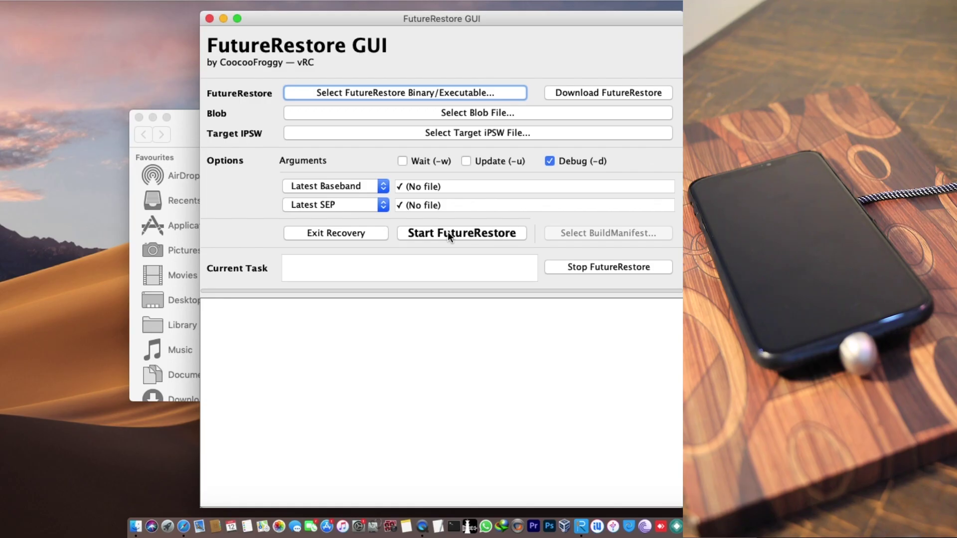
left_click(581, 526)
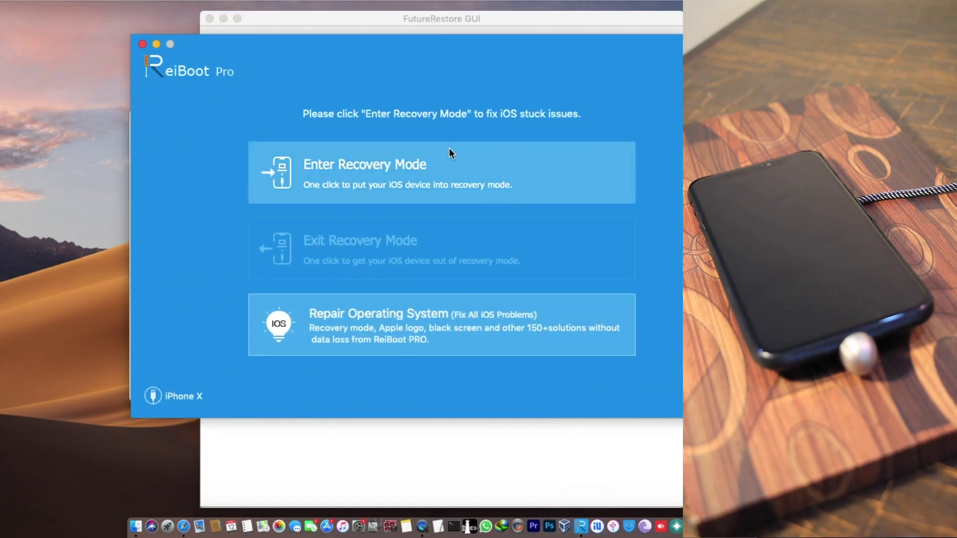
Step: Use ReiBoot's Enter Recovery Mode on the iPhone X, then quit ReiBoot from its app menu
left_click(379, 171)
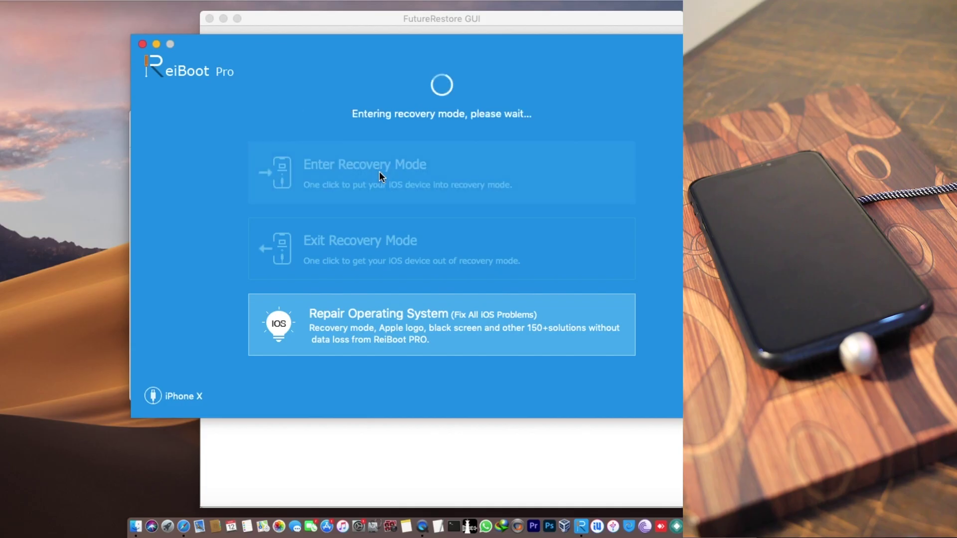
left_click(390, 462)
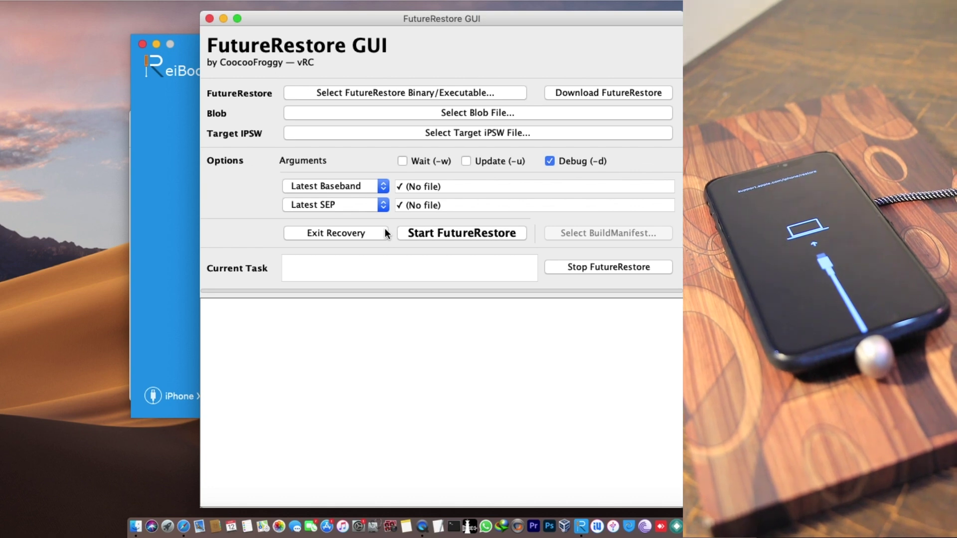
left_click(163, 283)
left_click(63, 3)
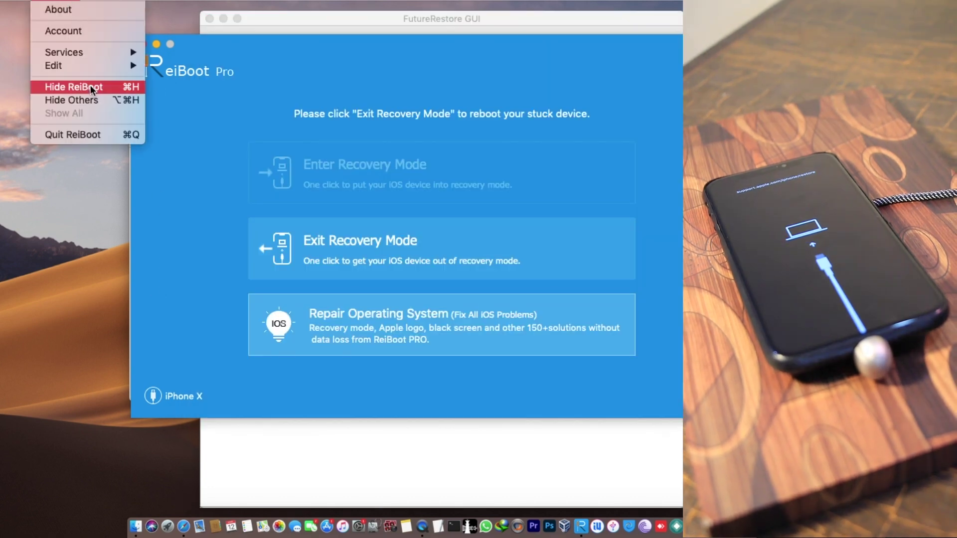
left_click(106, 139)
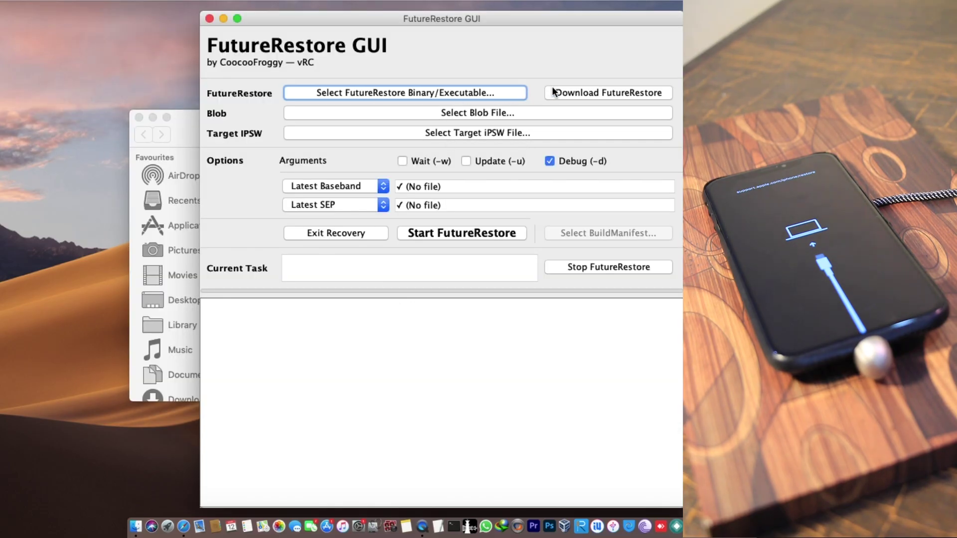
Step: Download futurerestore-v194 and load the iPhone X .shsh2 blob from Desktop > Futurerestore GUI
left_click(588, 95)
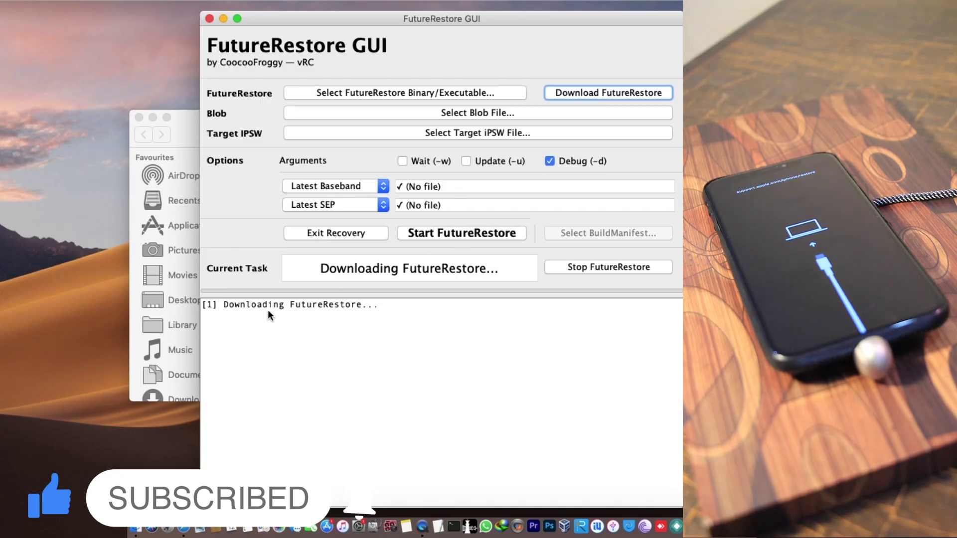
left_click(467, 116)
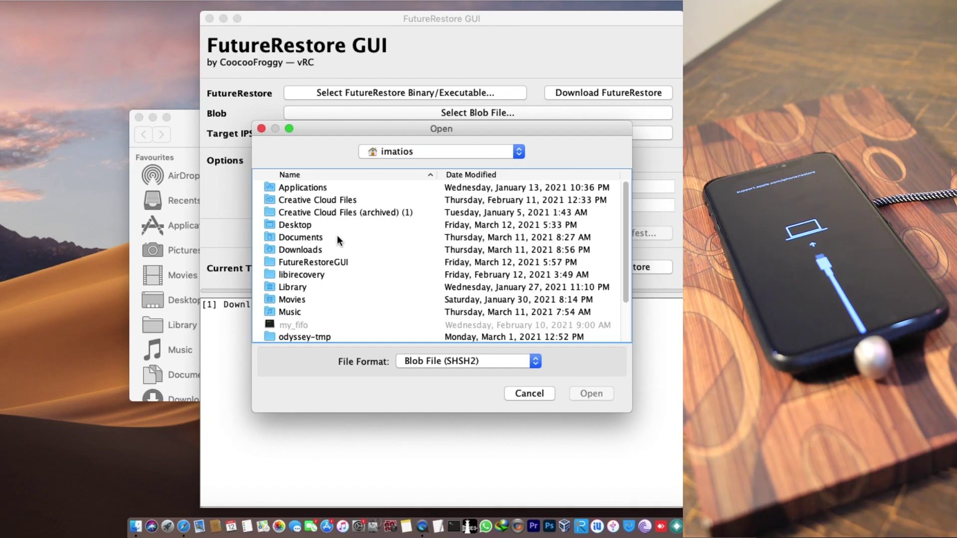
left_click(292, 224)
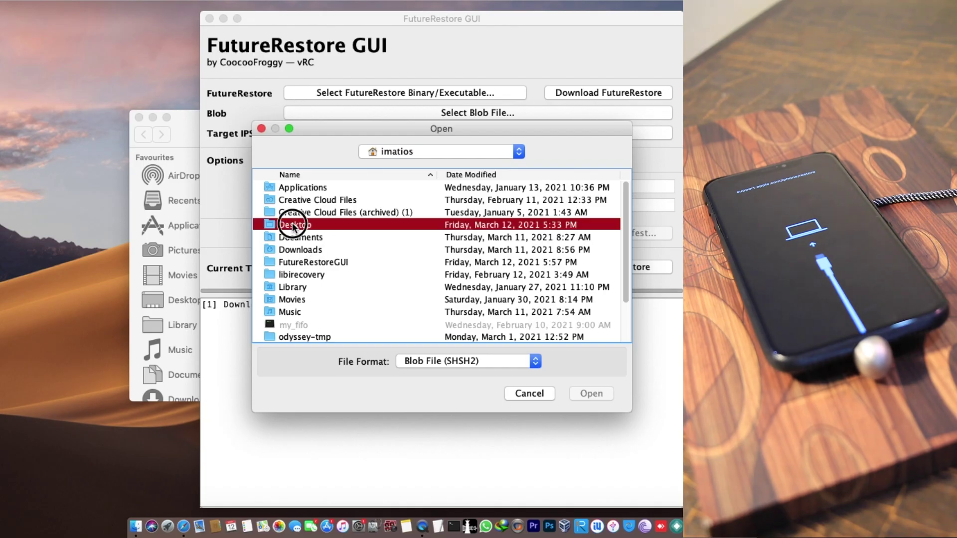
double_click(293, 225)
left_click(324, 199)
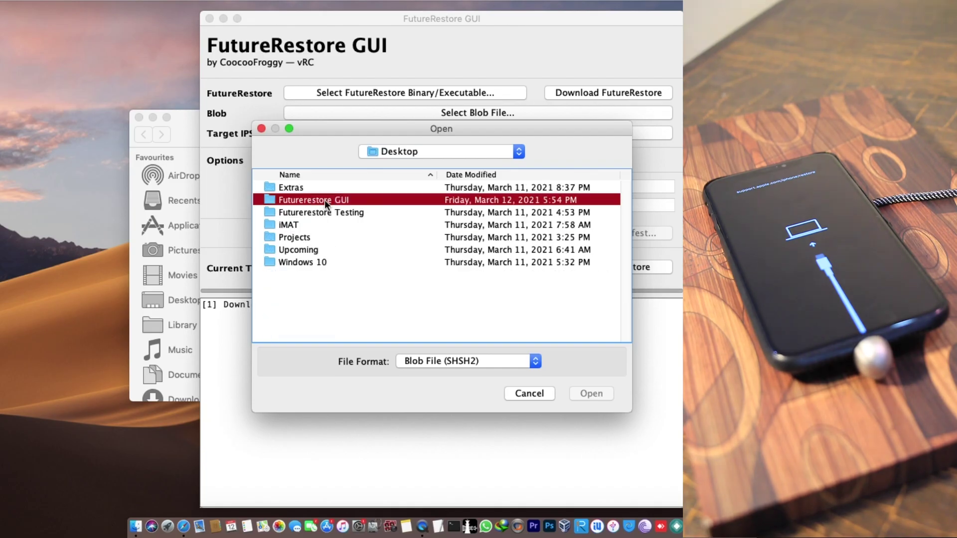
double_click(324, 199)
double_click(314, 187)
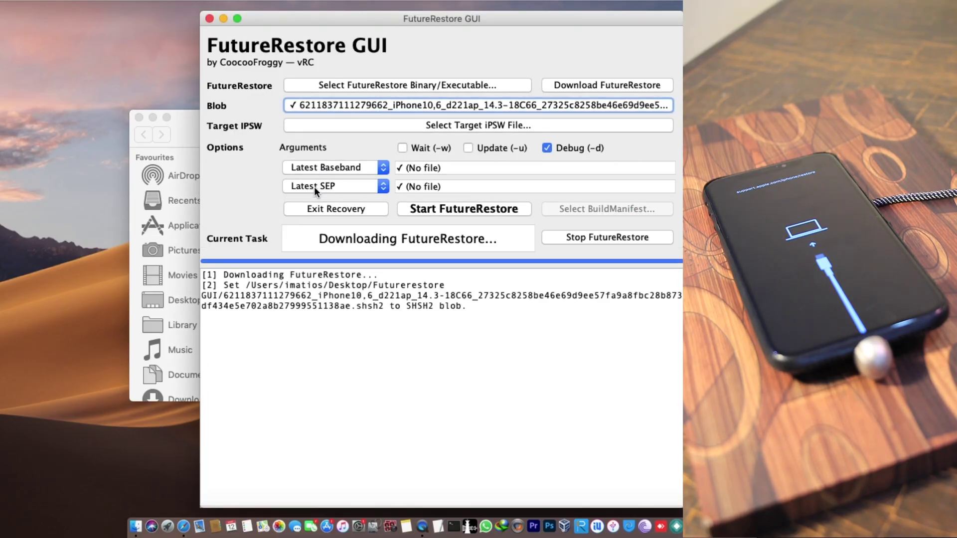
Step: Set iPhone10,3,iPhone10,6_14.3_18C66_Restore.ipsw as the target IPSW
left_click(478, 124)
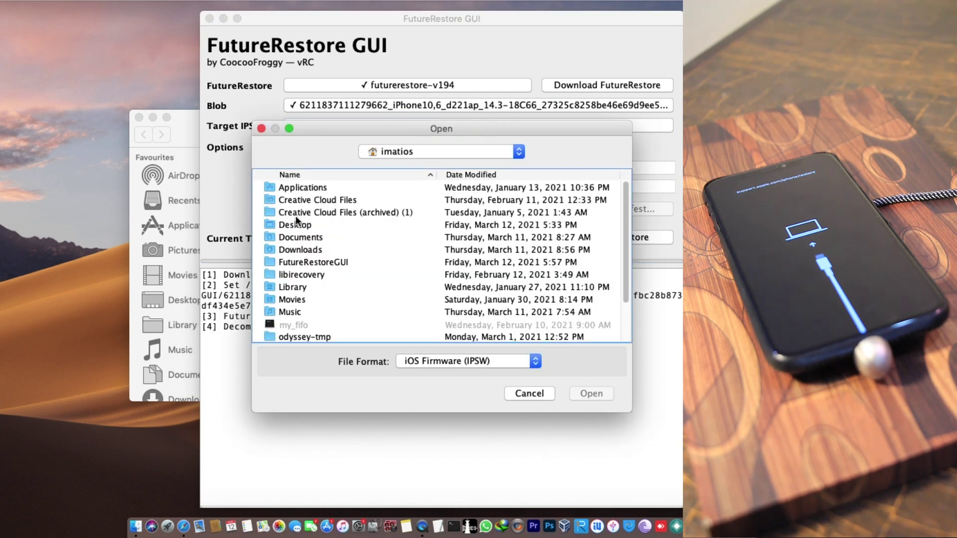
double_click(295, 223)
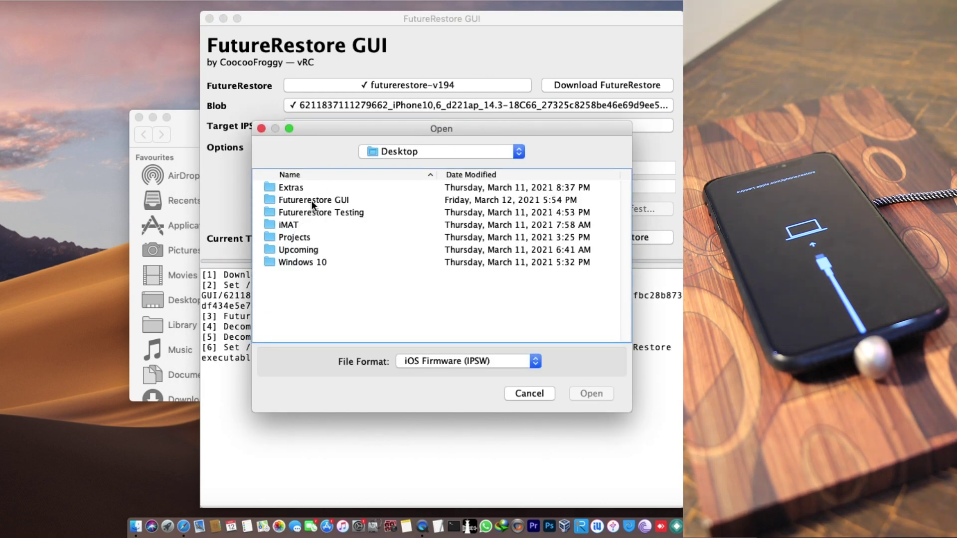
double_click(312, 200)
left_click(354, 226)
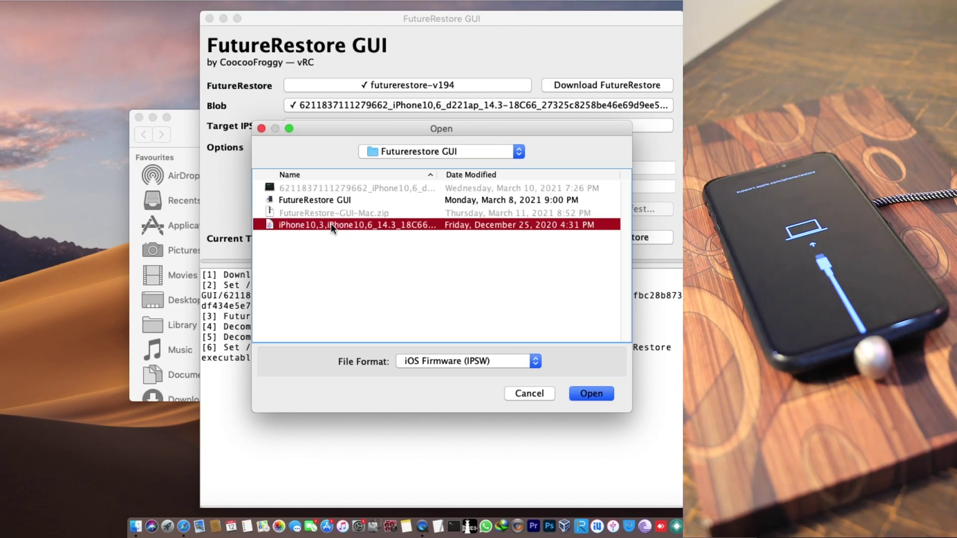
double_click(357, 224)
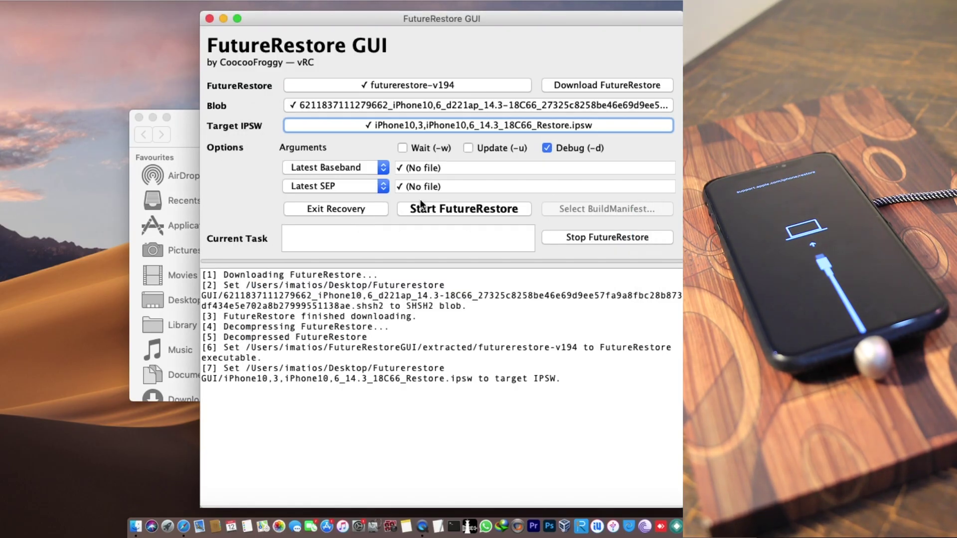
Step: Enable the Update (-u) option and keep Latest Baseband
left_click(467, 149)
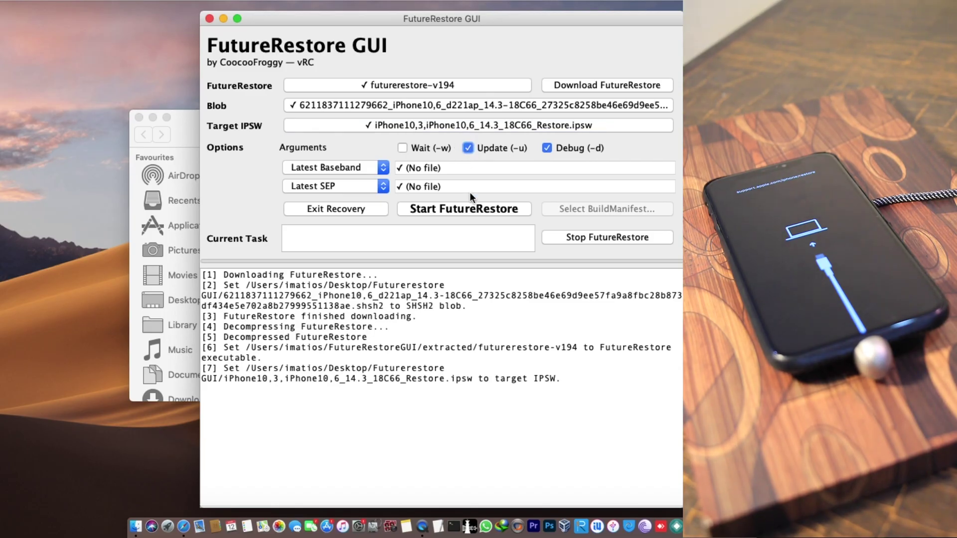
left_click(468, 147)
left_click(469, 148)
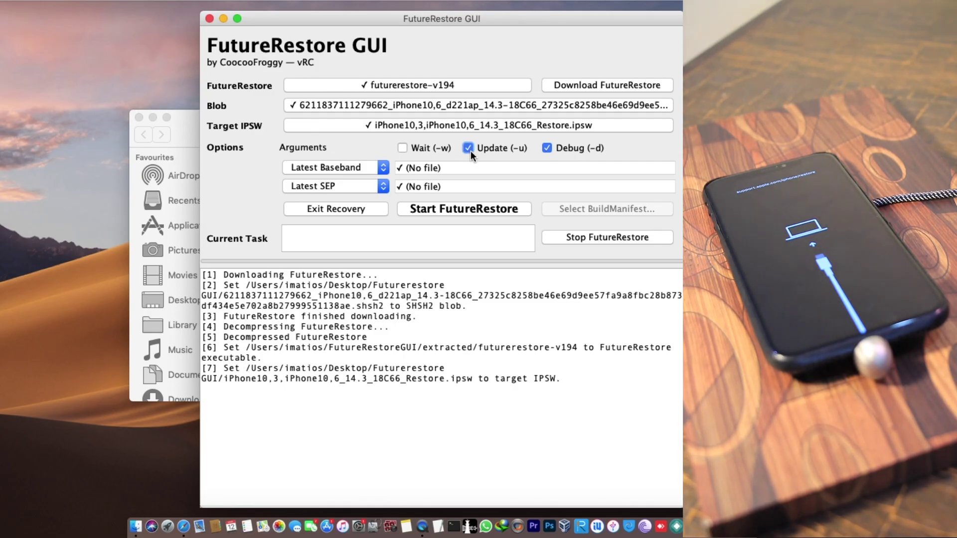
left_click(327, 171)
left_click(348, 168)
left_click(351, 169)
Step: Keep Latest SEP and start FutureRestore, declining the newer-version check
left_click(352, 188)
left_click(349, 187)
left_click(347, 188)
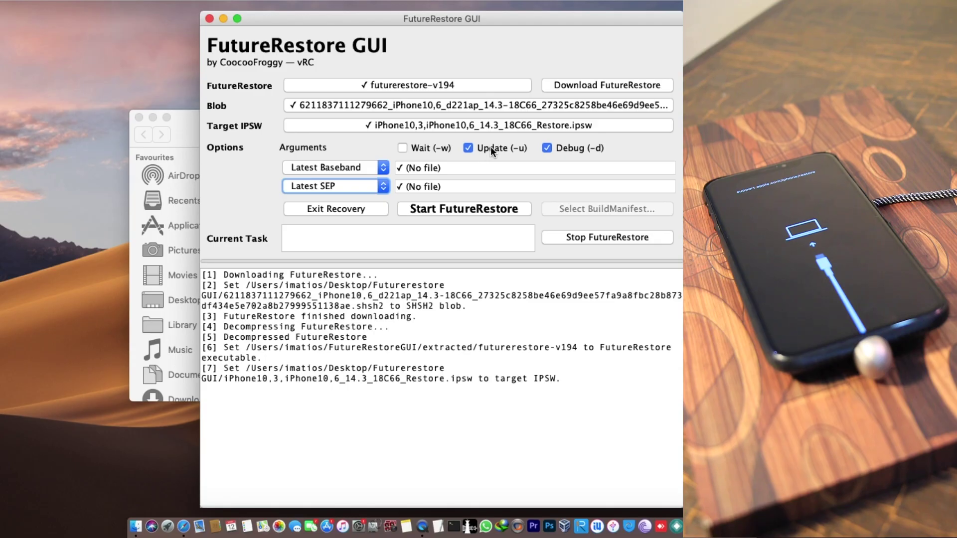
left_click(483, 207)
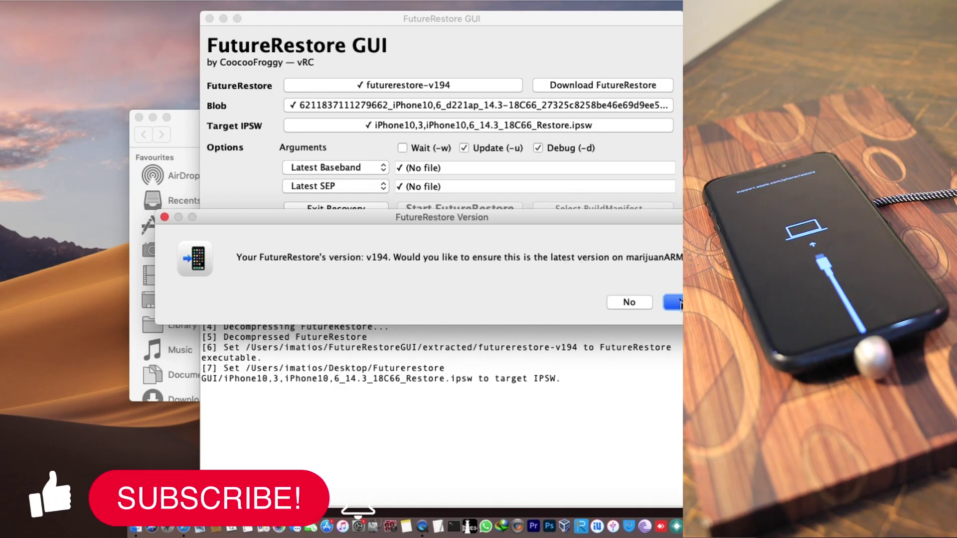
left_click(623, 300)
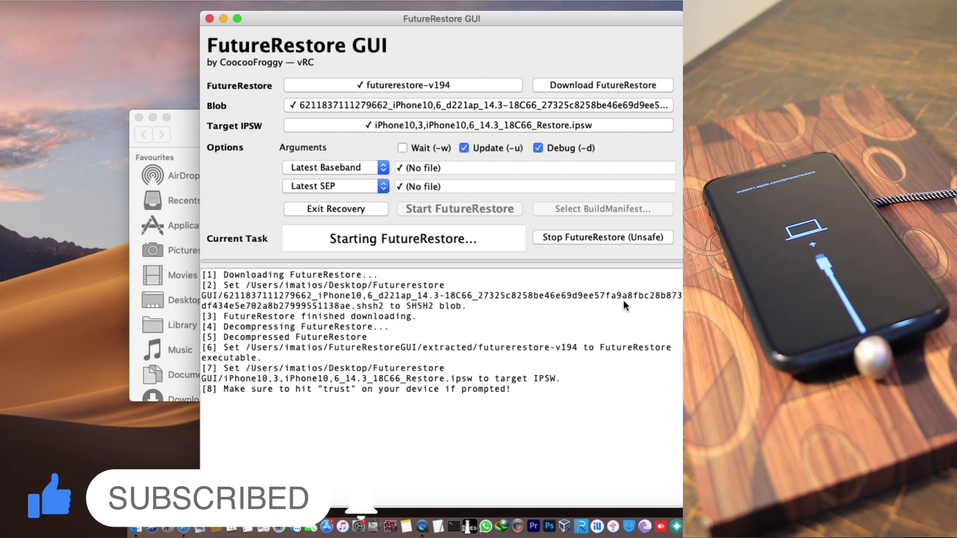